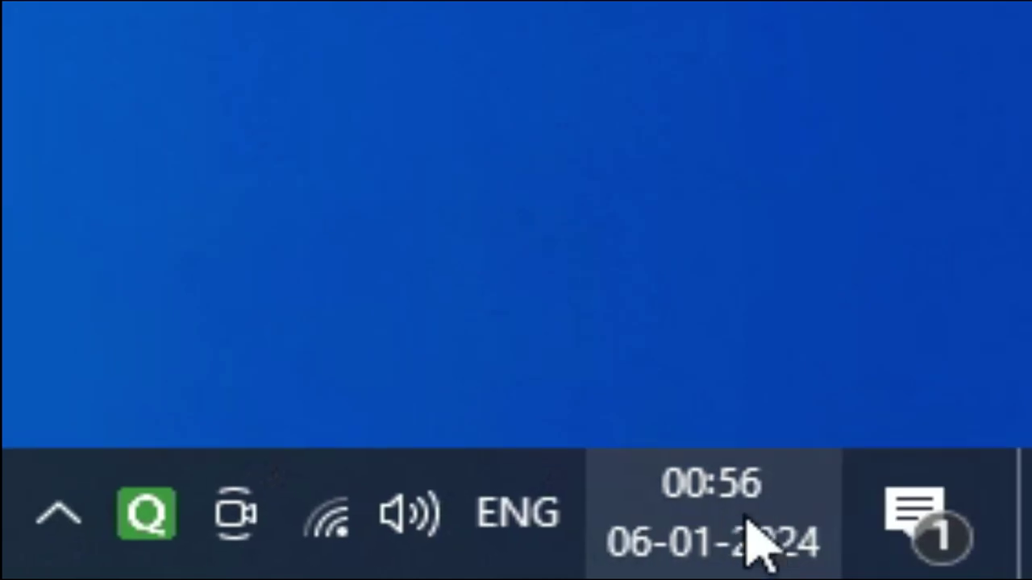
# Open the classic Date and Time window via Adjust date/time and the additional regional settings.
pyautogui.rightClick(749, 541)
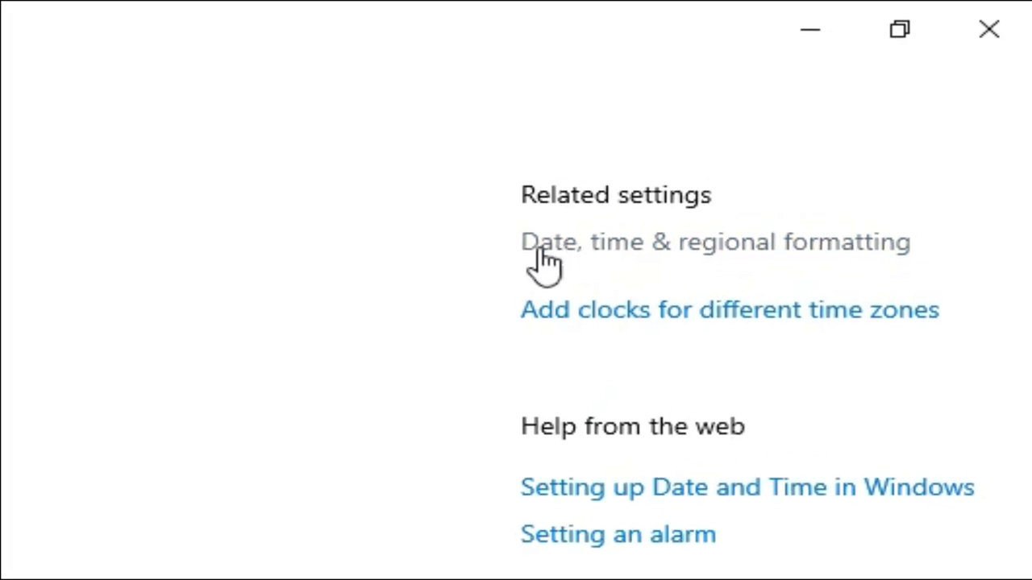
pyautogui.click(547, 254)
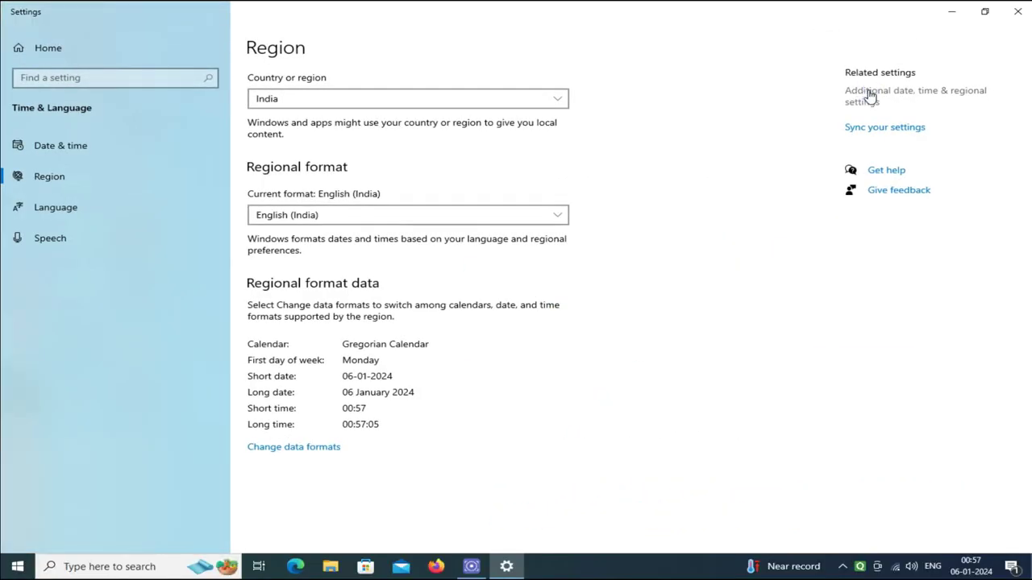
pyautogui.click(870, 95)
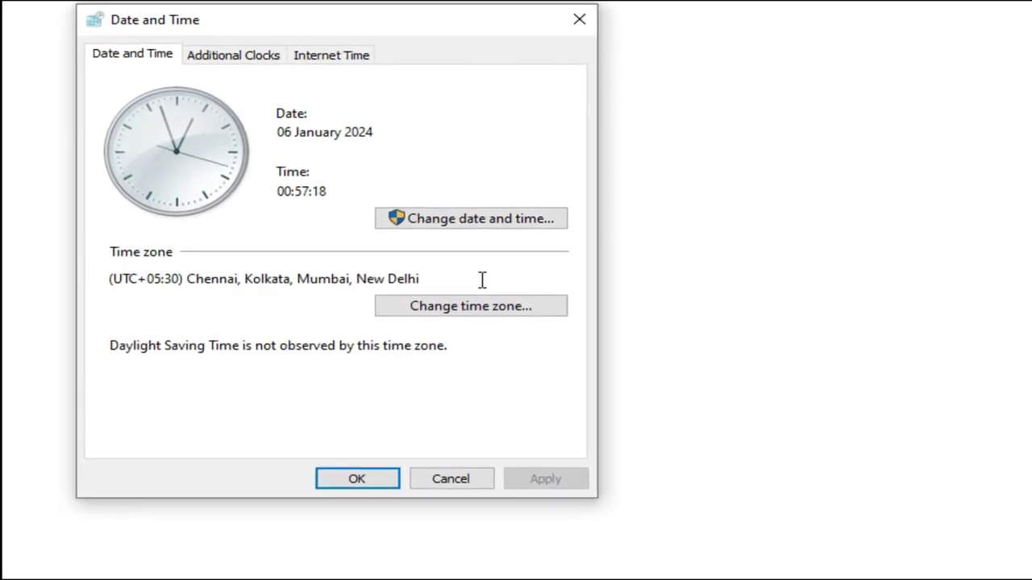
pyautogui.click(496, 278)
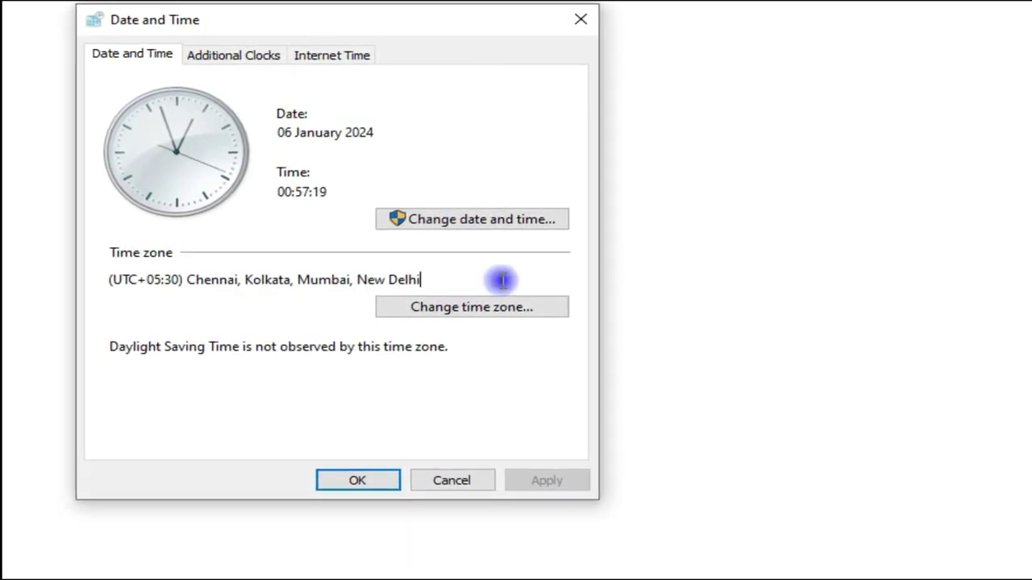
pyautogui.click(466, 313)
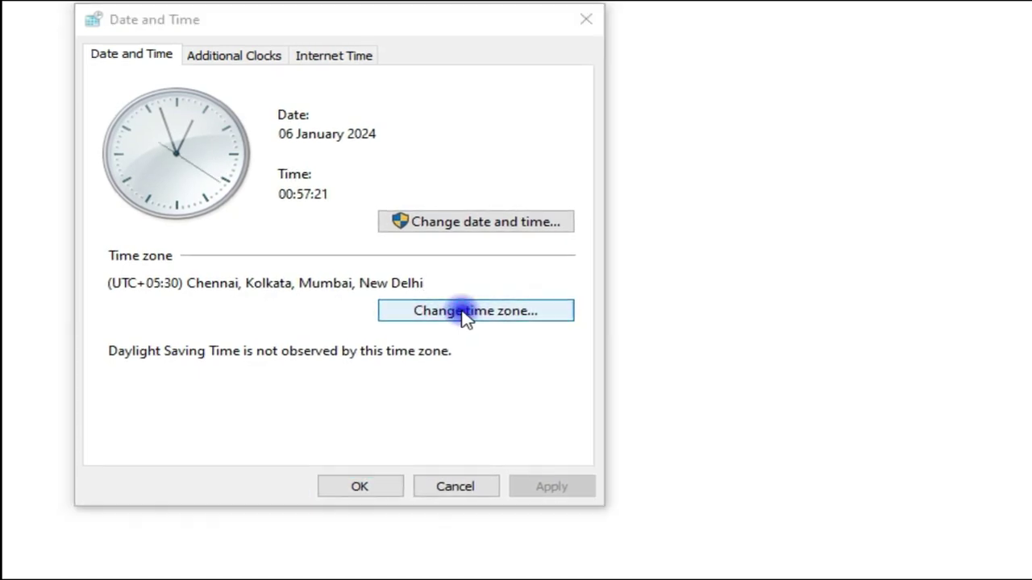
pyautogui.click(520, 153)
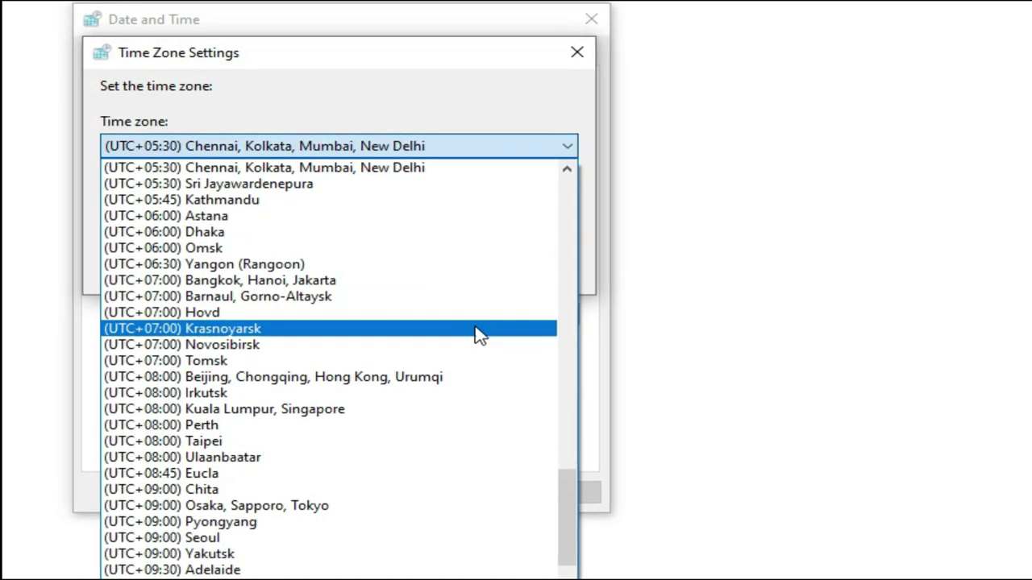
pyautogui.scroll(2, 373, 362)
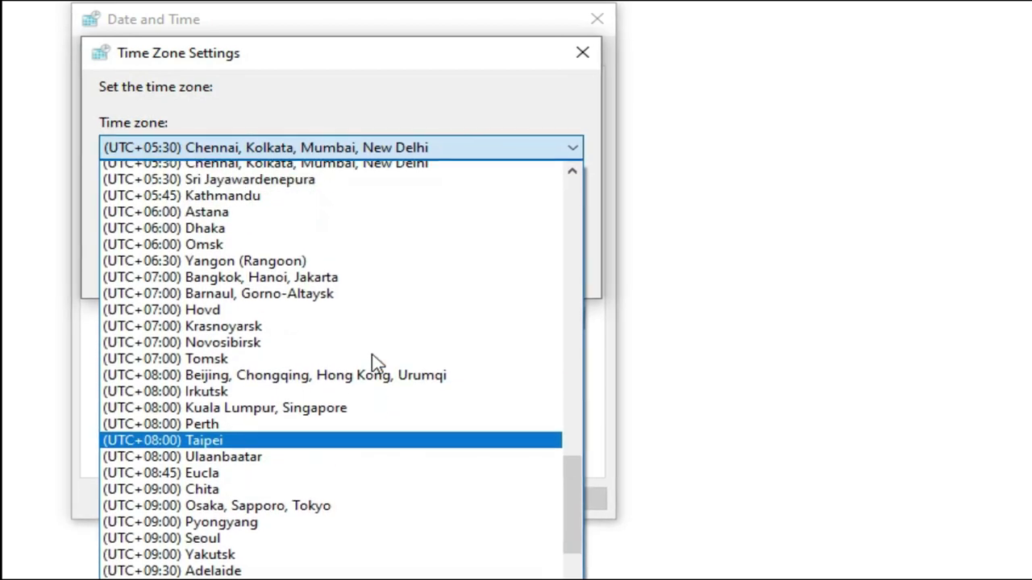
pyautogui.scroll(3, 403, 322)
pyautogui.click(383, 272)
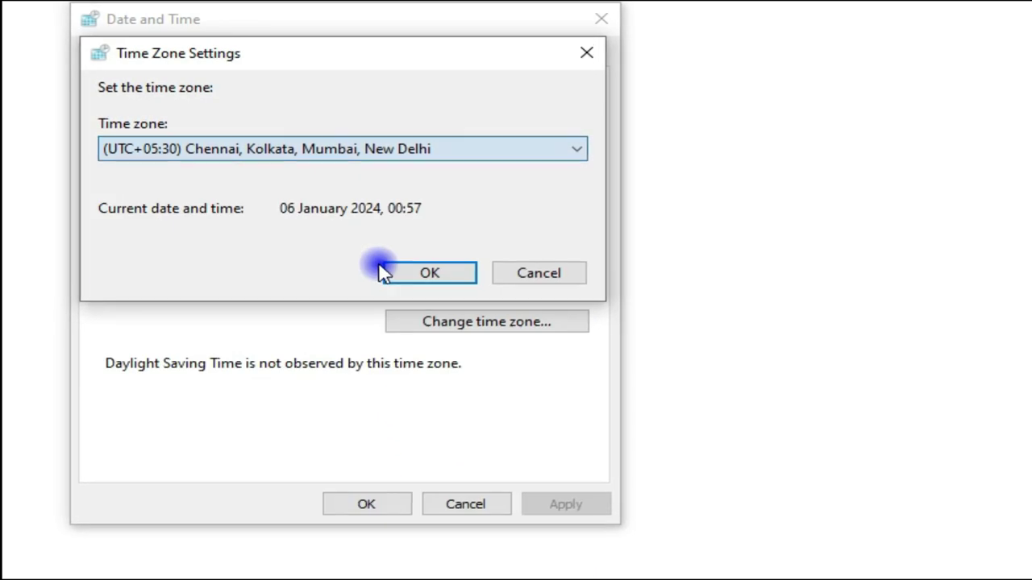
pyautogui.click(444, 276)
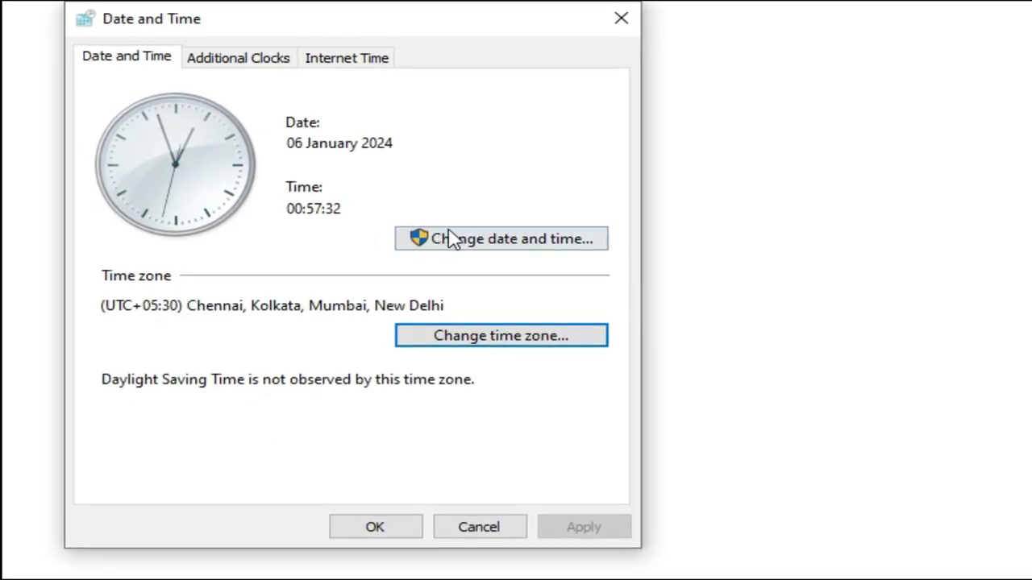
# Open the Region Formats tab, showing short time HH:mm and long time HH:mm:ss.
pyautogui.click(495, 242)
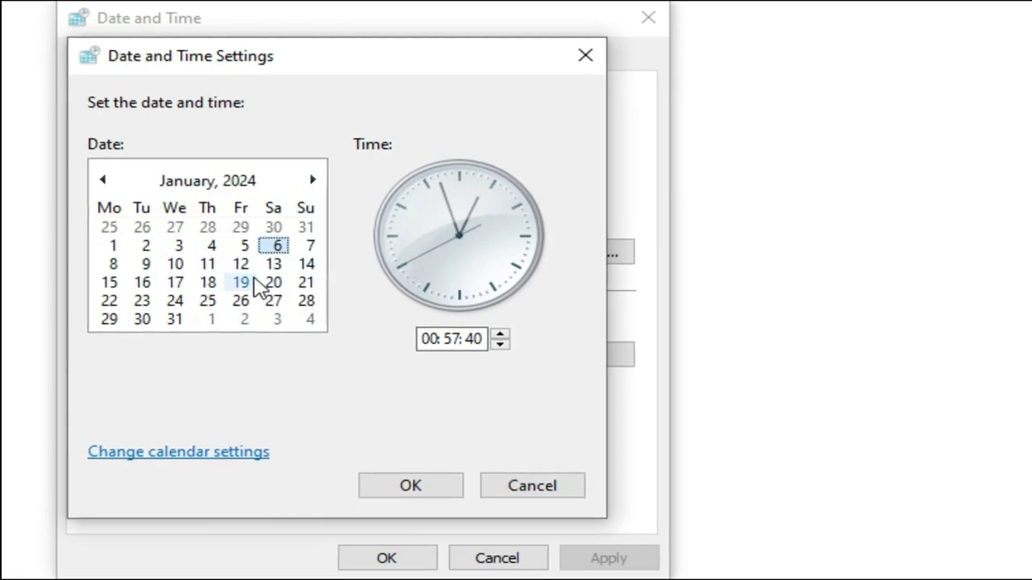
pyautogui.click(184, 450)
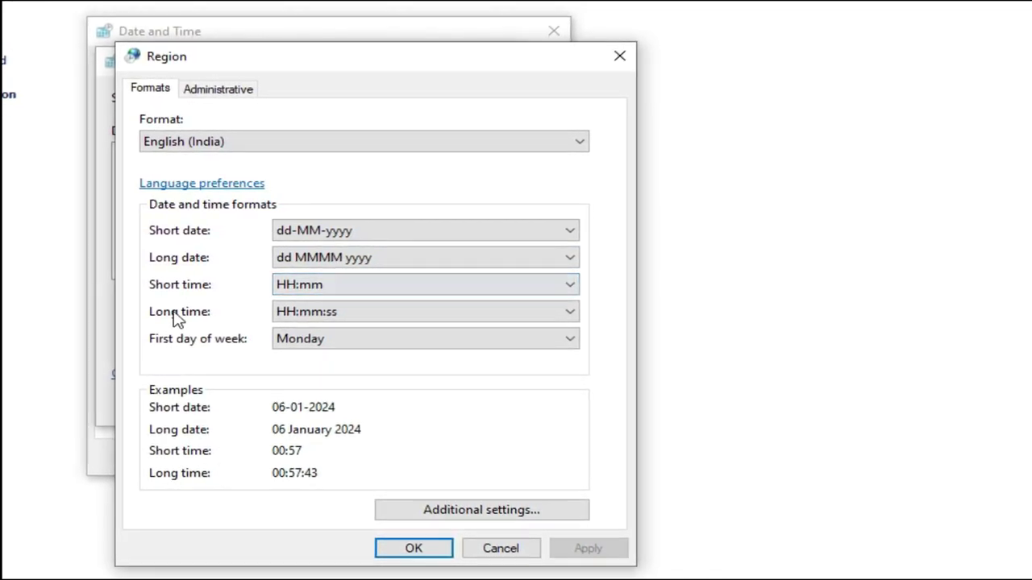
# Set the Region short time format to hh:mm tt and apply it, so the clock reads 12:58 AM.
pyautogui.click(326, 286)
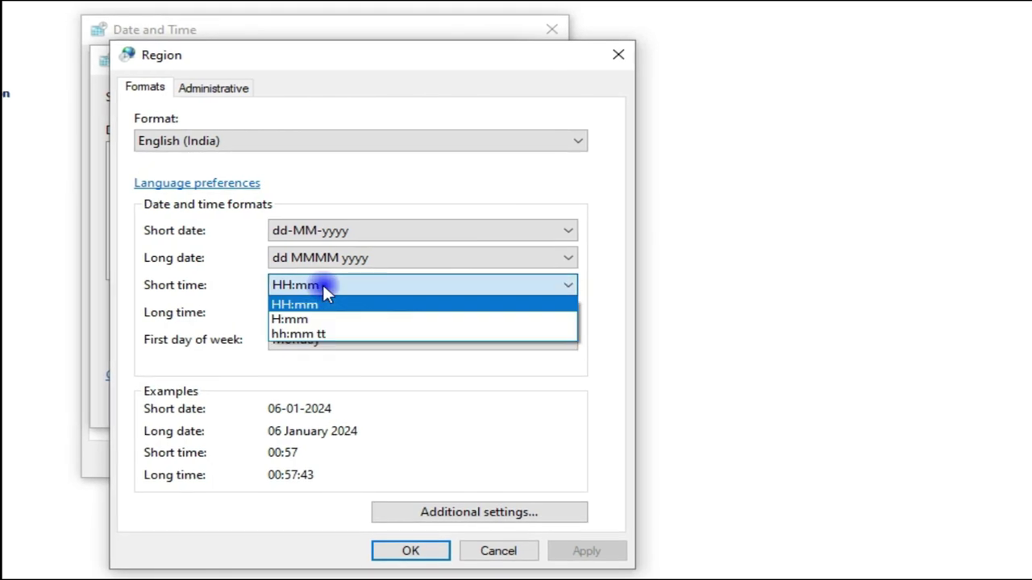
pyautogui.click(294, 337)
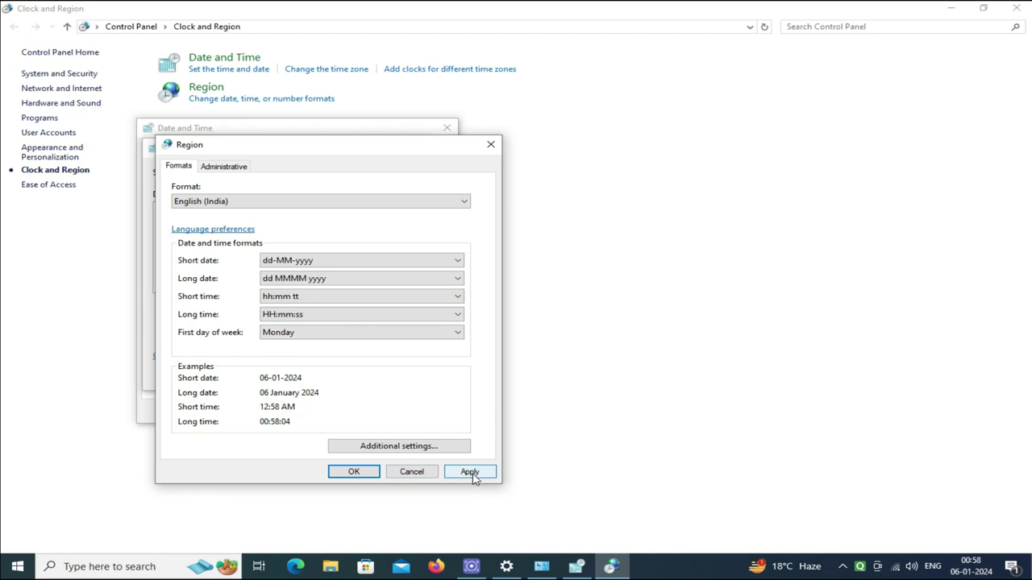
pyautogui.click(355, 473)
# Close Date and Time Settings, Date and Time, Control Panel and the Settings window.
pyautogui.click(324, 376)
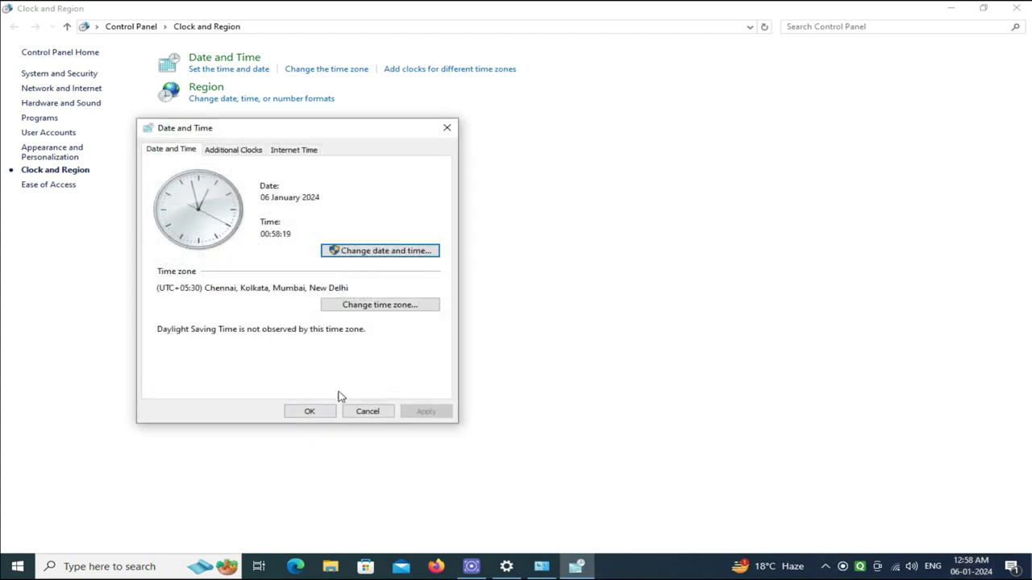
pyautogui.click(310, 412)
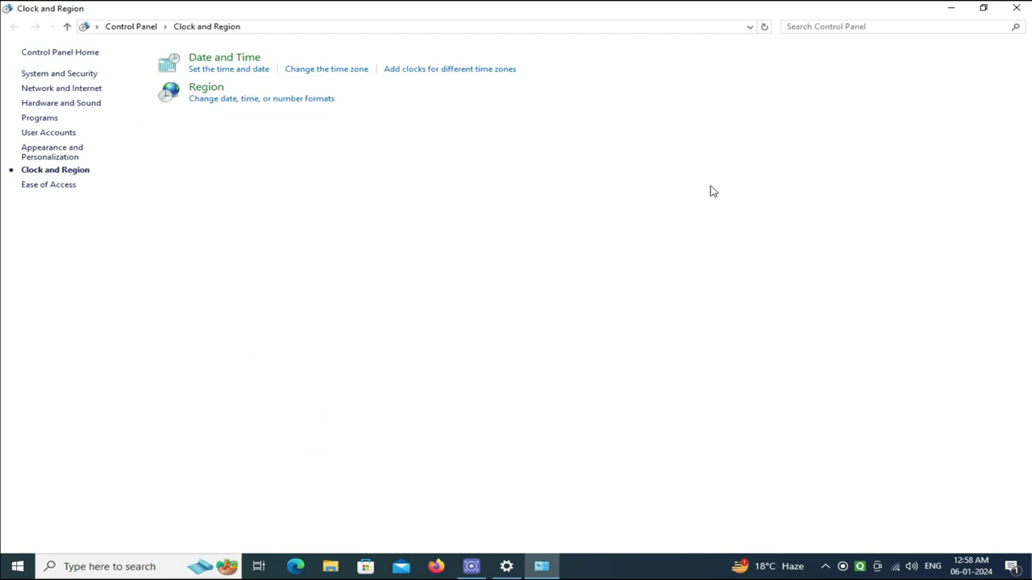
pyautogui.click(1017, 8)
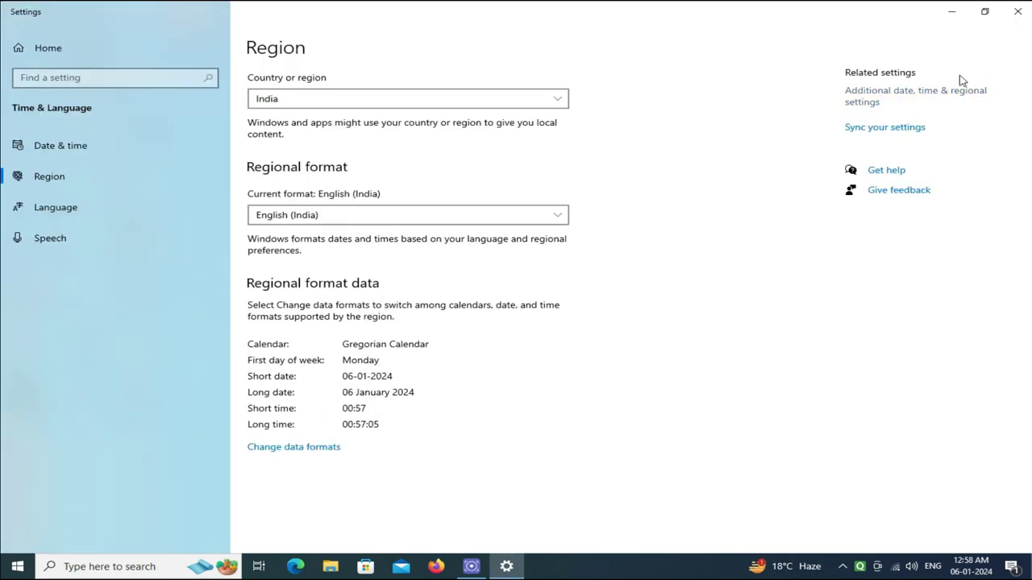
pyautogui.click(1022, 11)
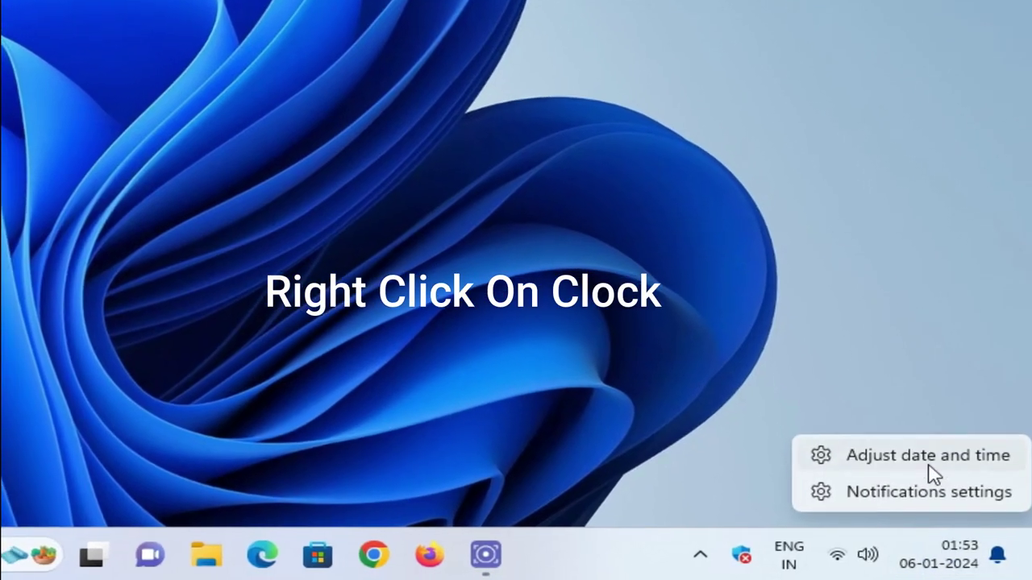
# From the clock's Adjust date and time page, go up to the Time & language overview.
pyautogui.click(927, 463)
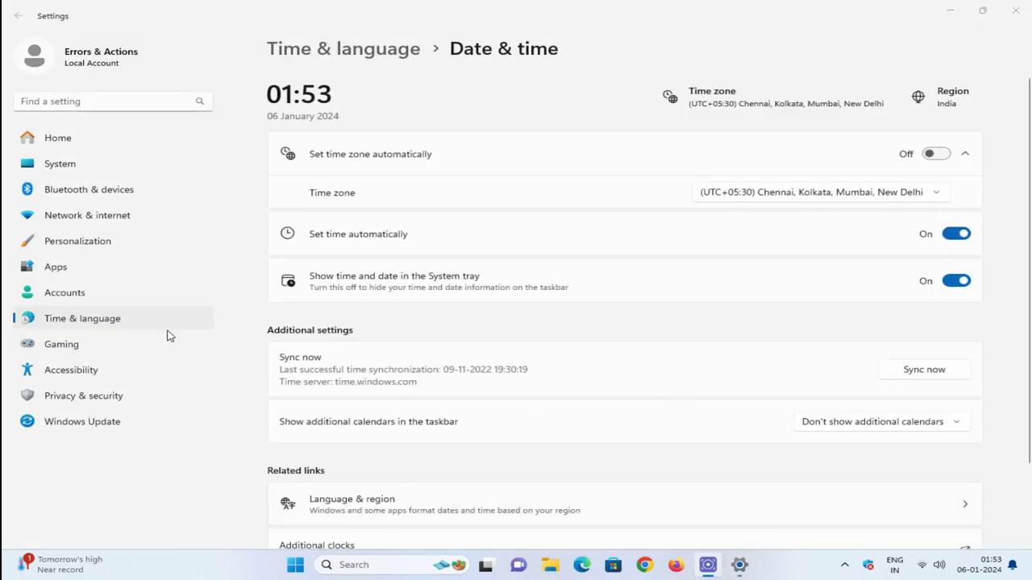
pyautogui.scroll(-2, 298, 342)
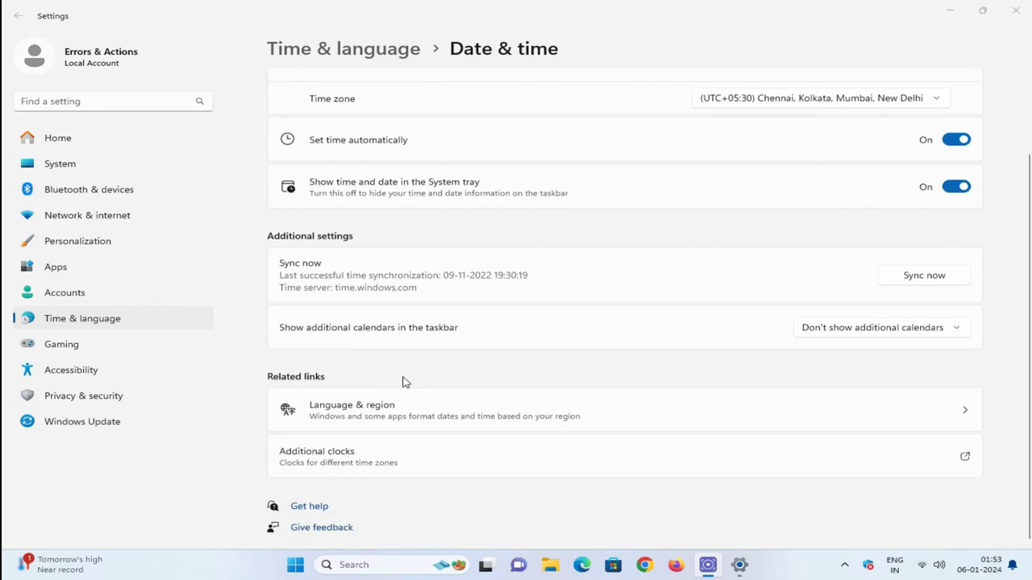
pyautogui.click(83, 322)
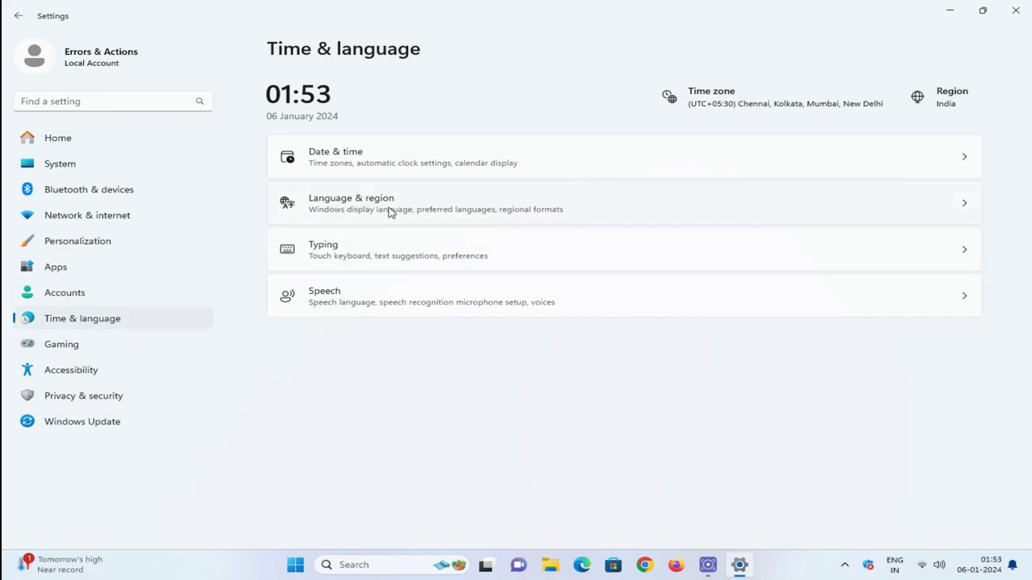
# Open Language & region and expand the English (India) regional format details.
pyautogui.click(396, 210)
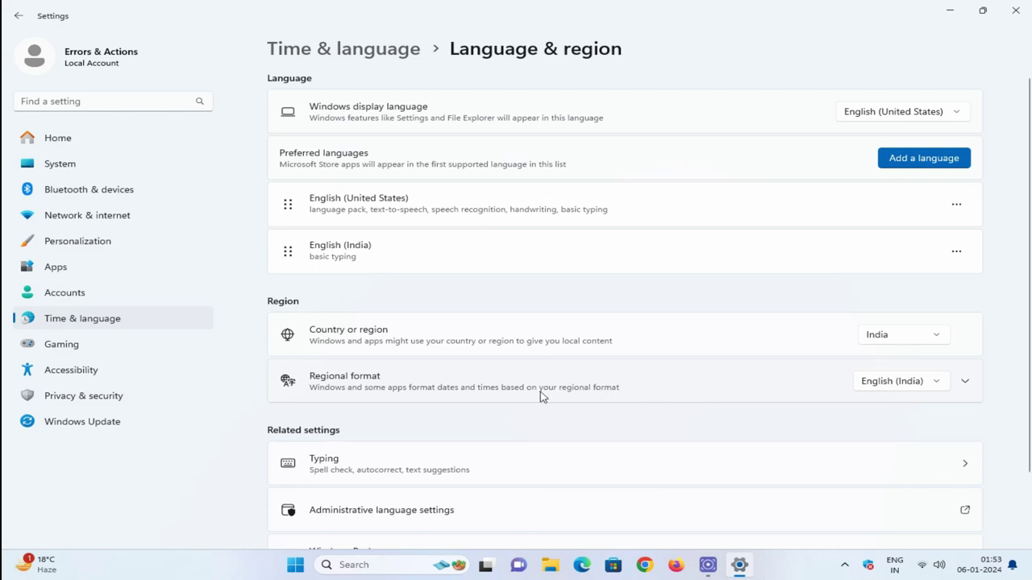
pyautogui.click(388, 390)
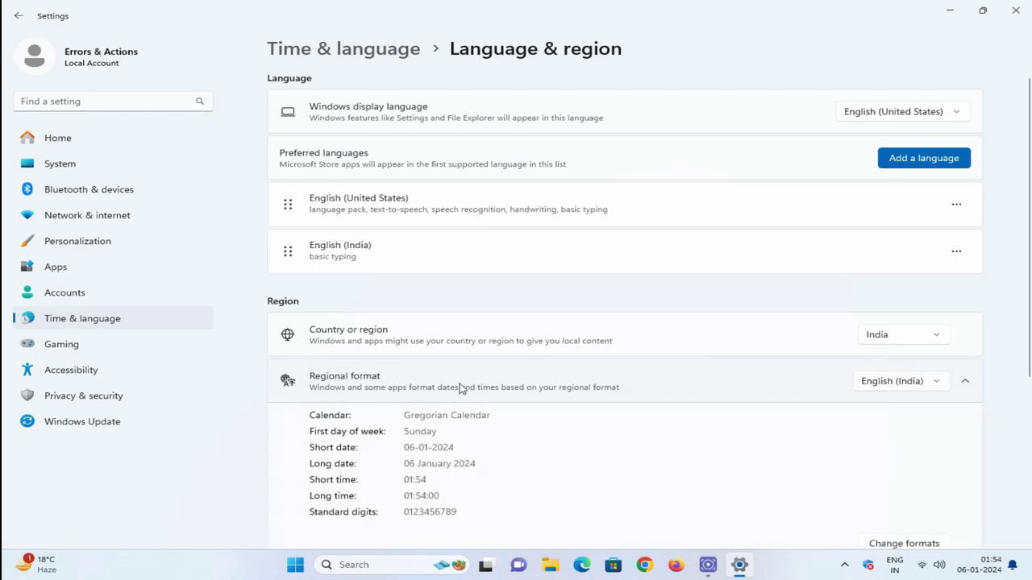
pyautogui.scroll(-3, 471, 391)
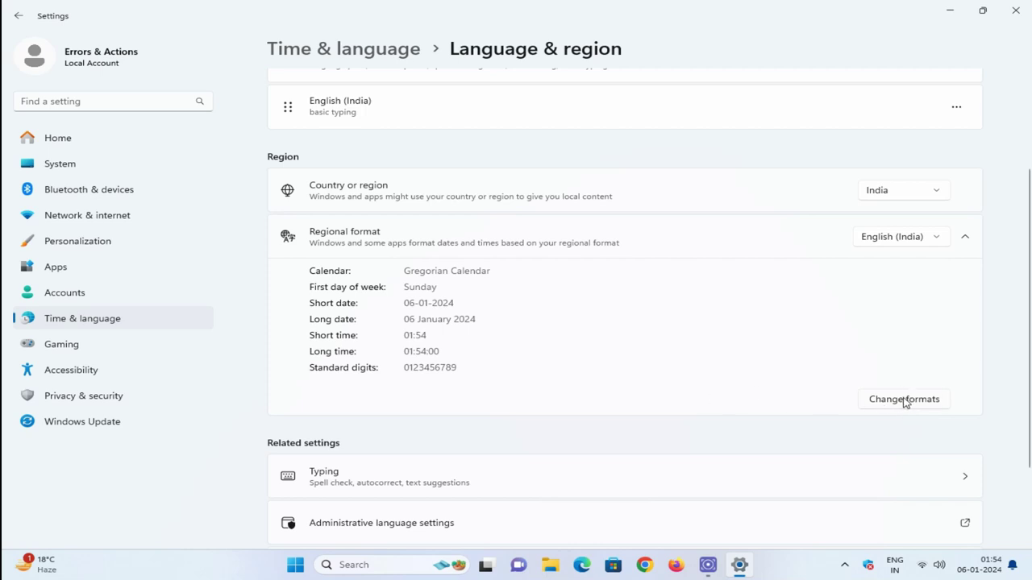
# Change the regional short time format to 09:40 AM, so the clock reads 01:54 AM.
pyautogui.click(904, 400)
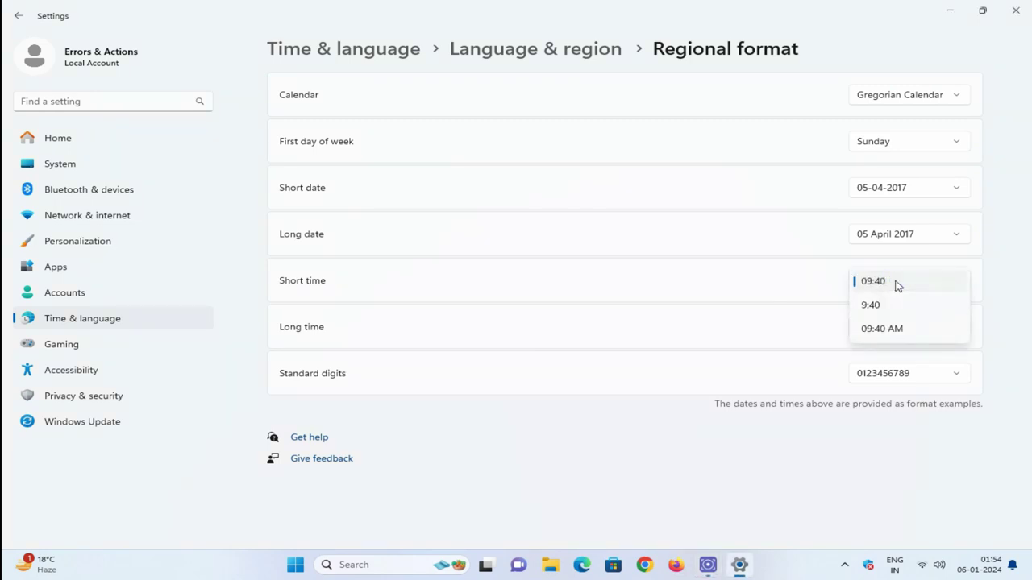
pyautogui.click(880, 331)
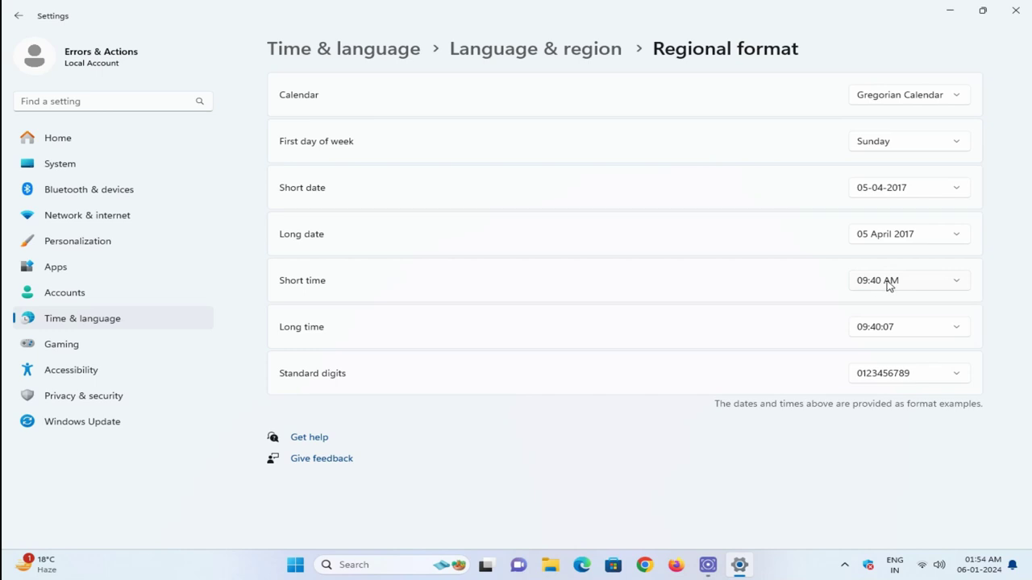